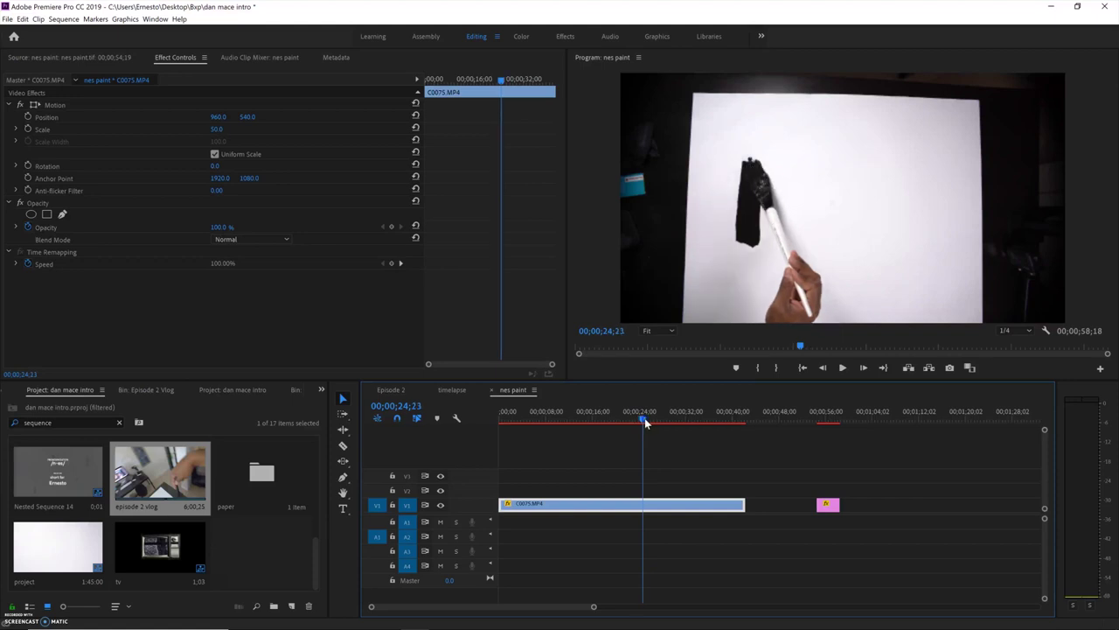
Try nes paint.tif on track V3 above C0075.MP4 at about 00;00;40 with a scale of 50
left_click_drag(828, 504, 741, 476)
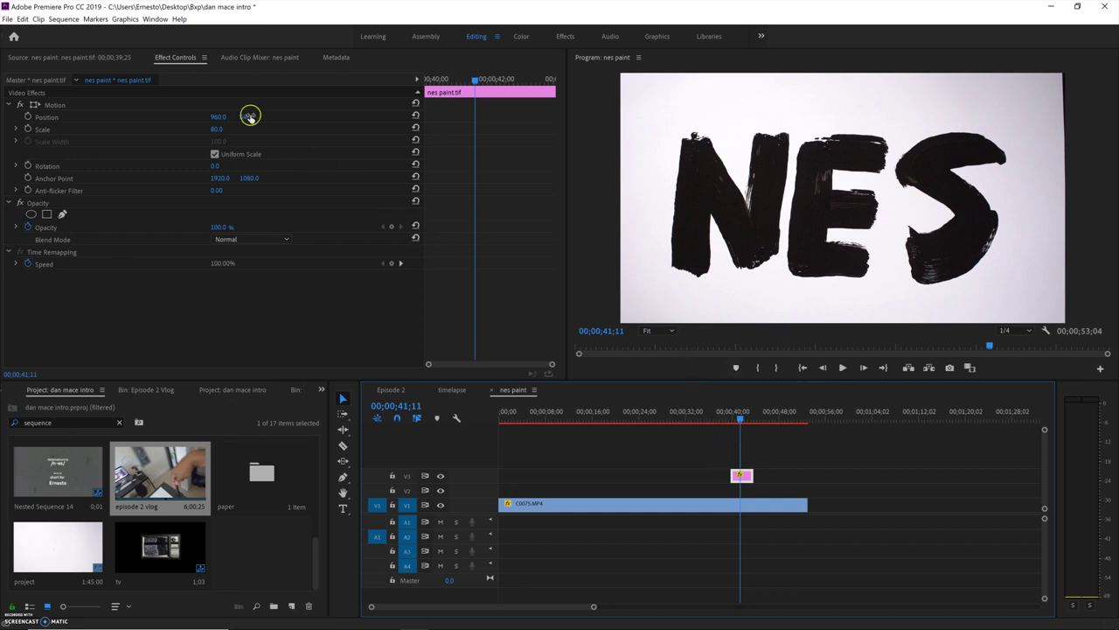
type("50")
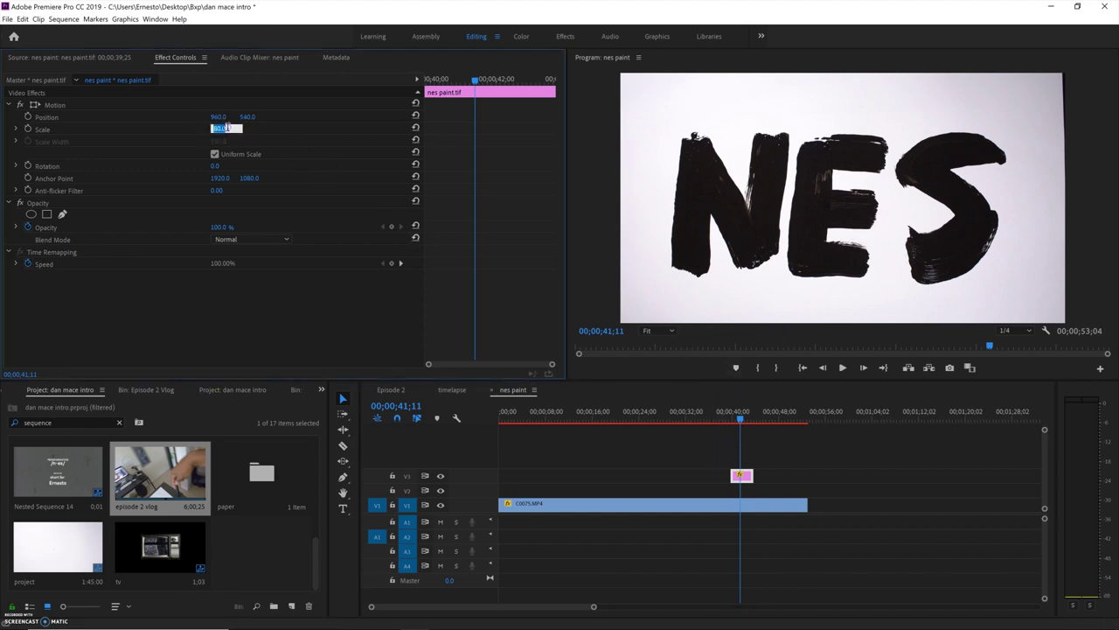
key("Return")
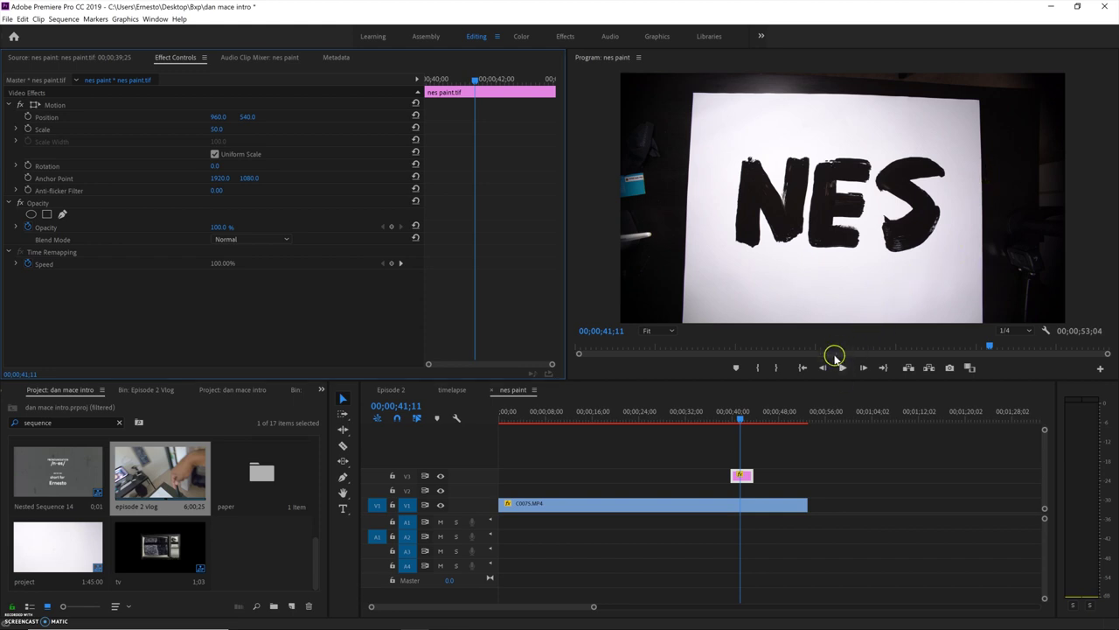
key("ctrl+z")
Split C0075.MP4 at about 21 seconds and at 00;00;27;27, and undo the last cut
left_click_drag(694, 414, 623, 418)
key("c")
left_click(623, 505)
key("=")
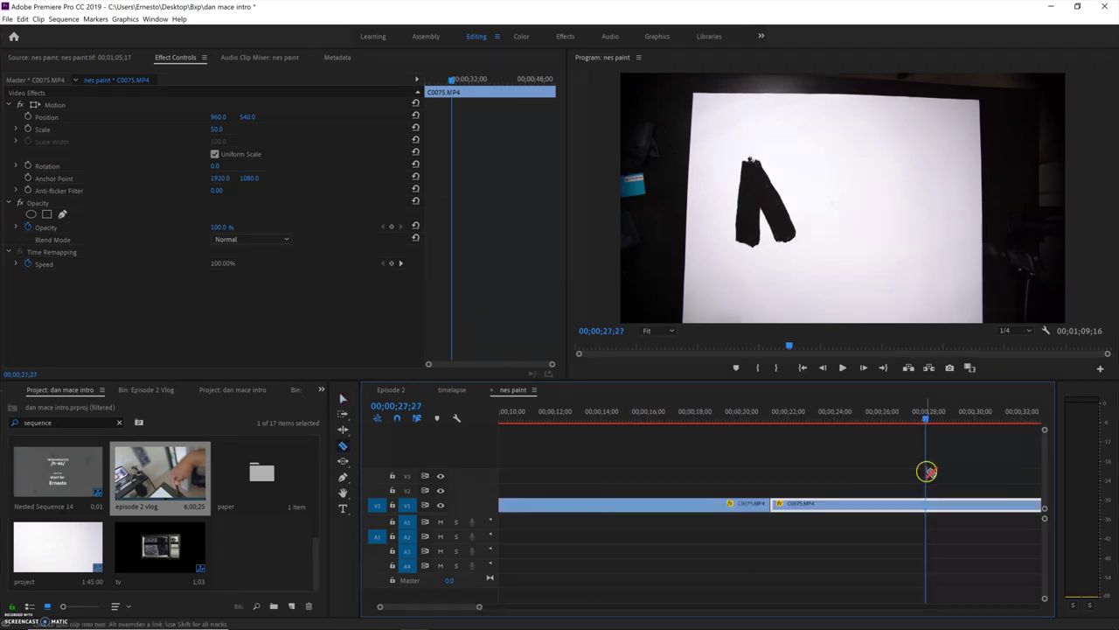
left_click(926, 504)
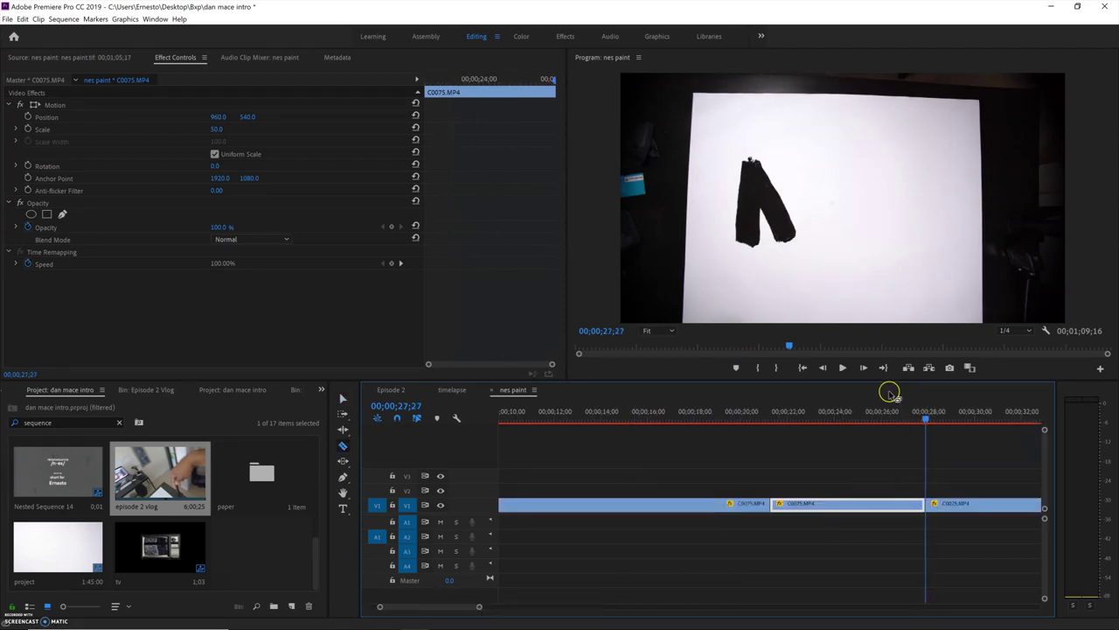
key("ctrl+z")
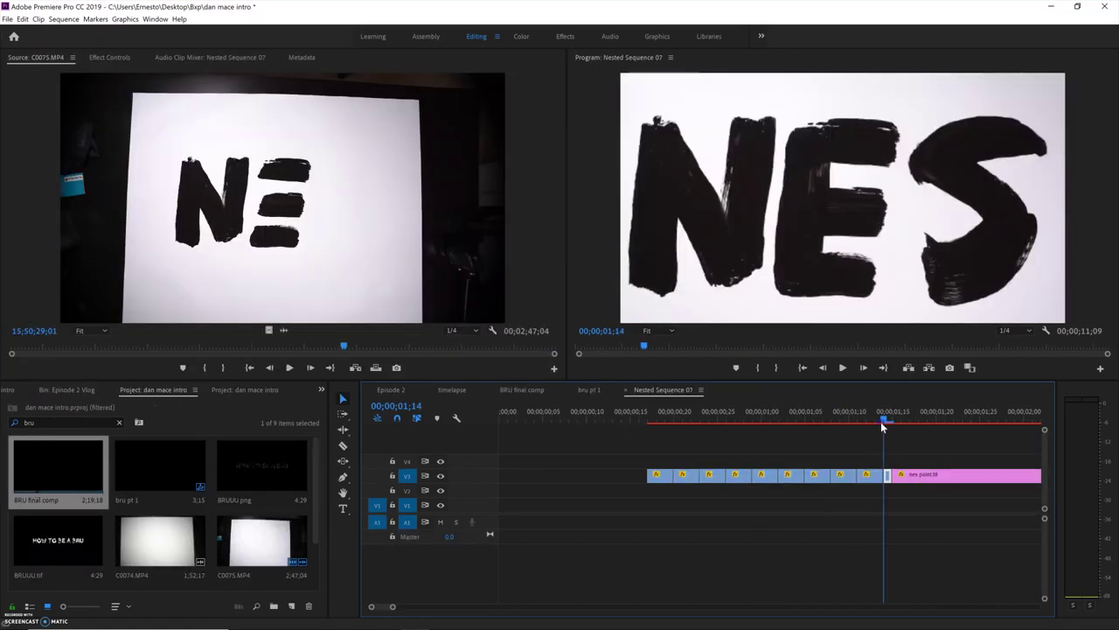
Review the brush-stroke cuts that build the NES lettering in Nested Sequence 07 from 00;00;00;16
left_click_drag(881, 421, 644, 434)
key("minus")
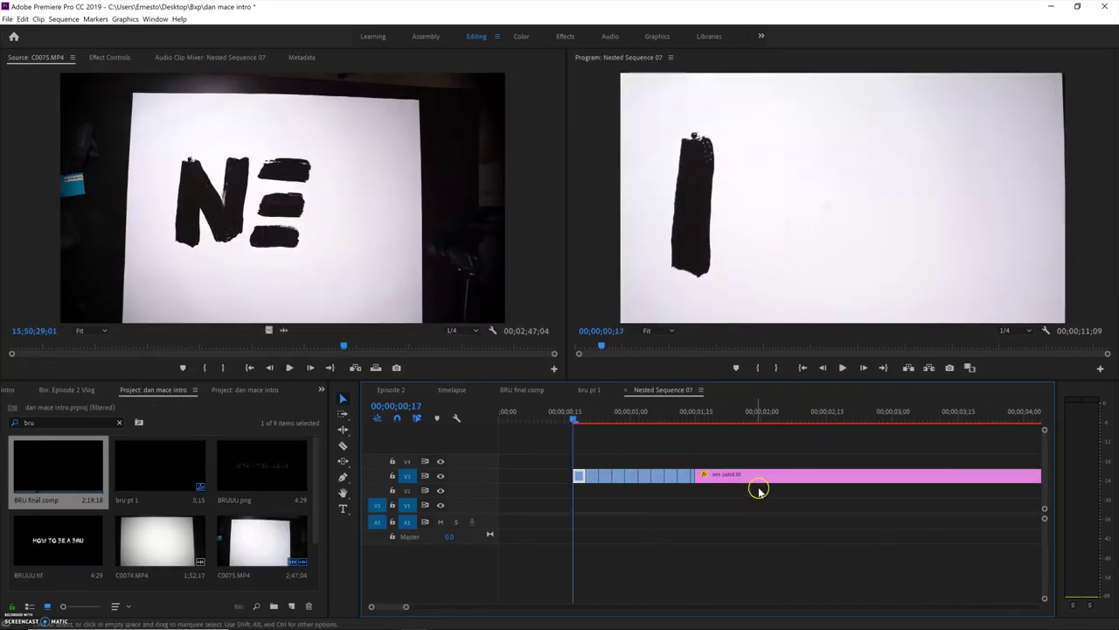
mouse_move(573, 417)
left_mouse_down()
mouse_move(717, 418)
mouse_move(566, 419)
left_mouse_up()
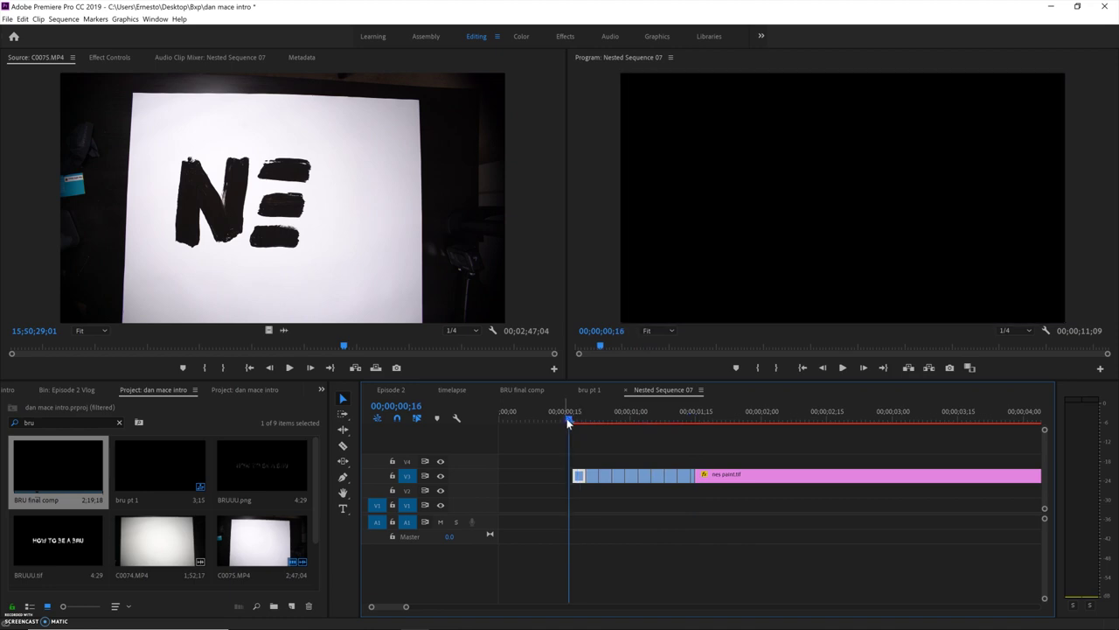
left_click(594, 411)
key("space")
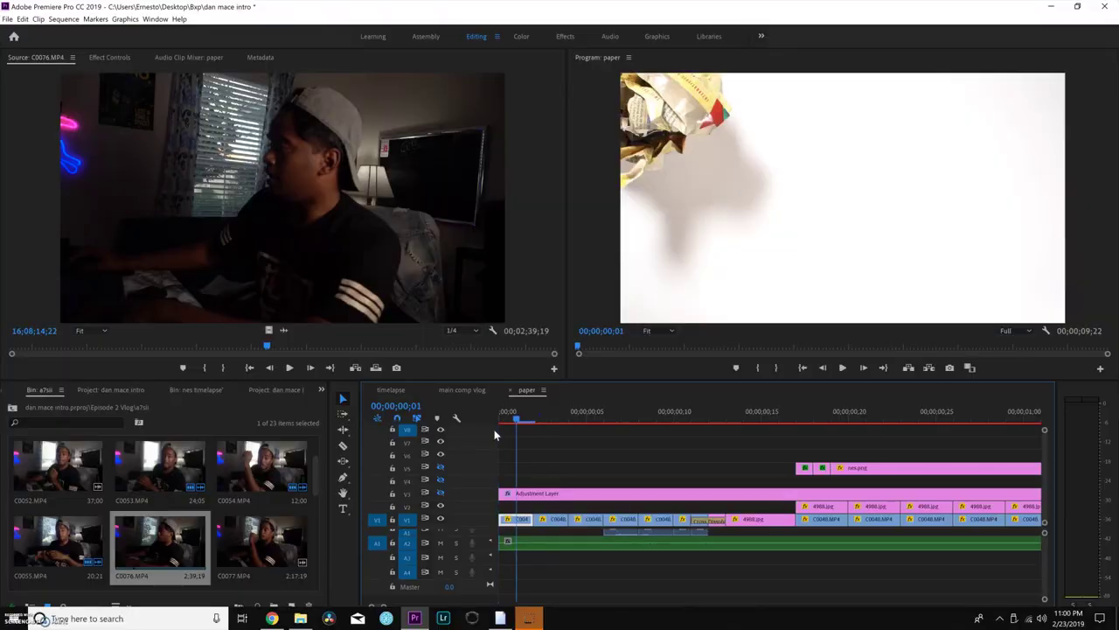
Examine the paper sequence frame by frame from the crumpled paper unfolding through the cross dissolve to 00;00;00;18
key("Right")
key("Right")
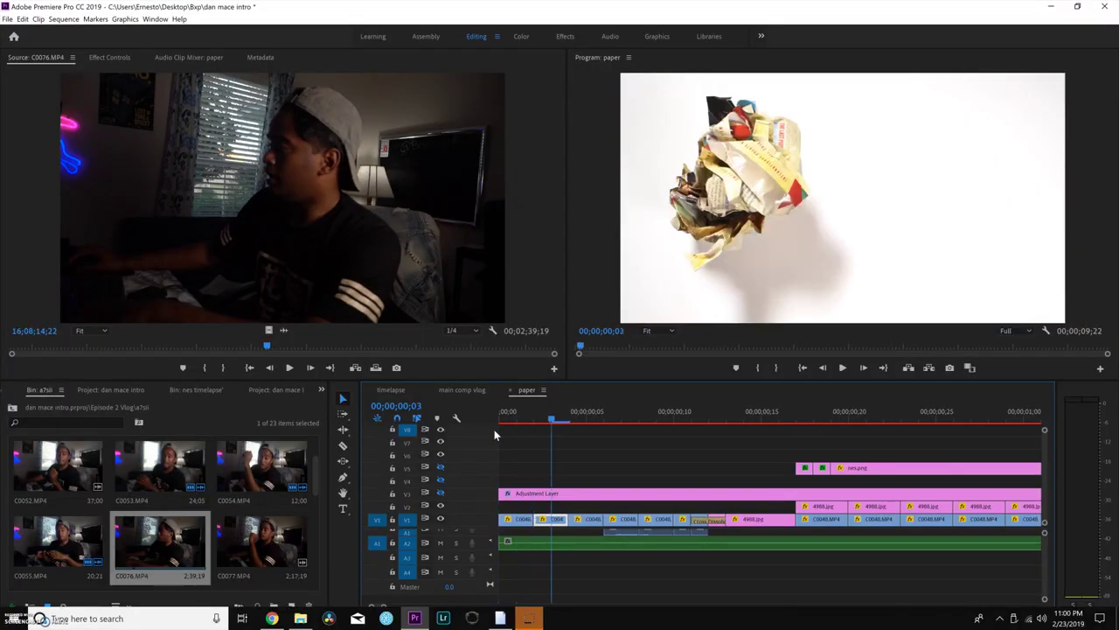
key("Right")
key("Right")
key("Right")
key("Right")
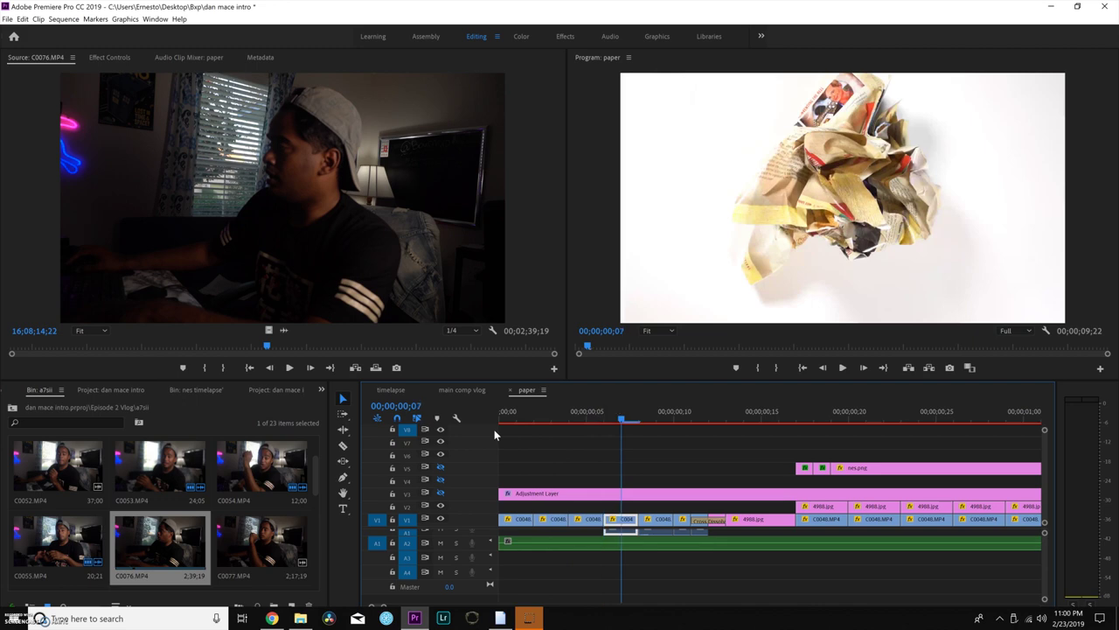
key("Right")
key("Right")
key("Right")
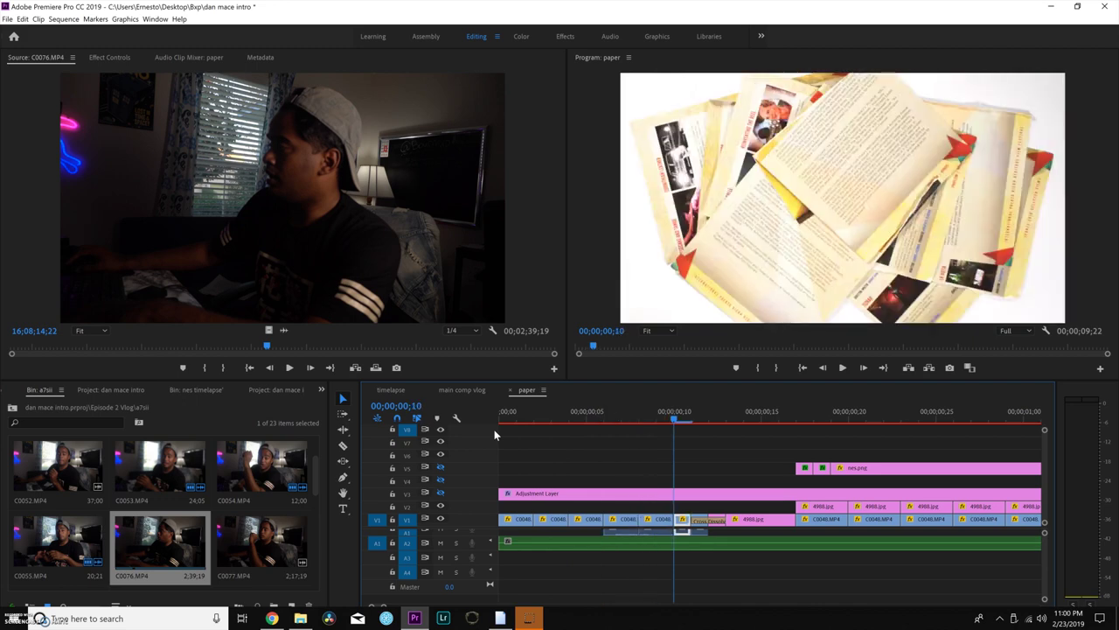
key("Right")
key("Right")
key("Right")
key("Left")
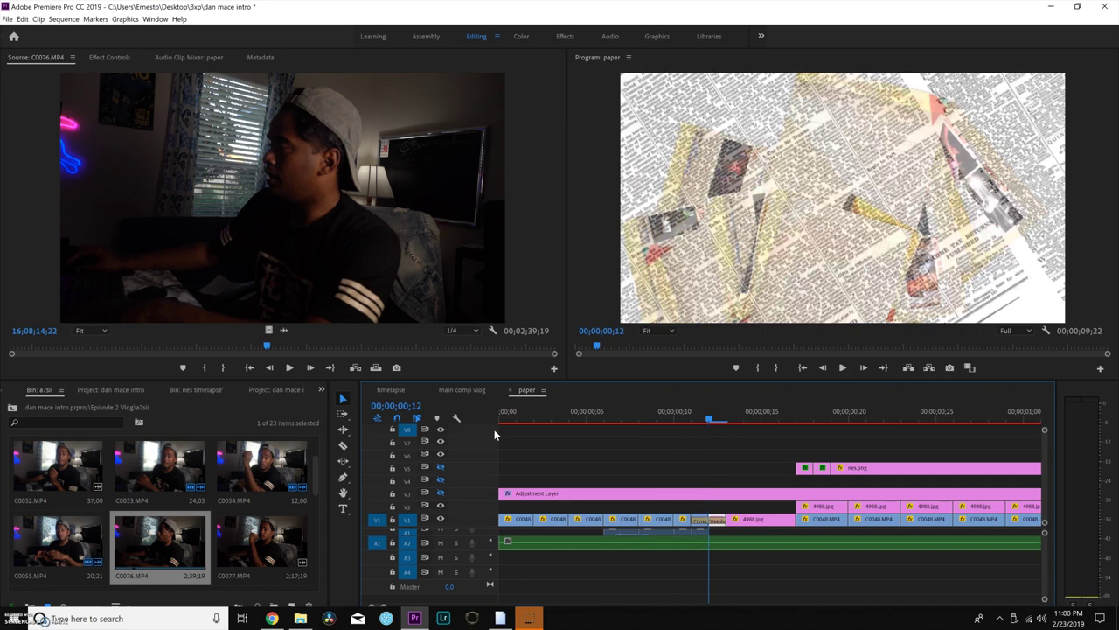
key("Right")
key("Right")
key("Right")
key("Right")
key("Right")
key("Right")
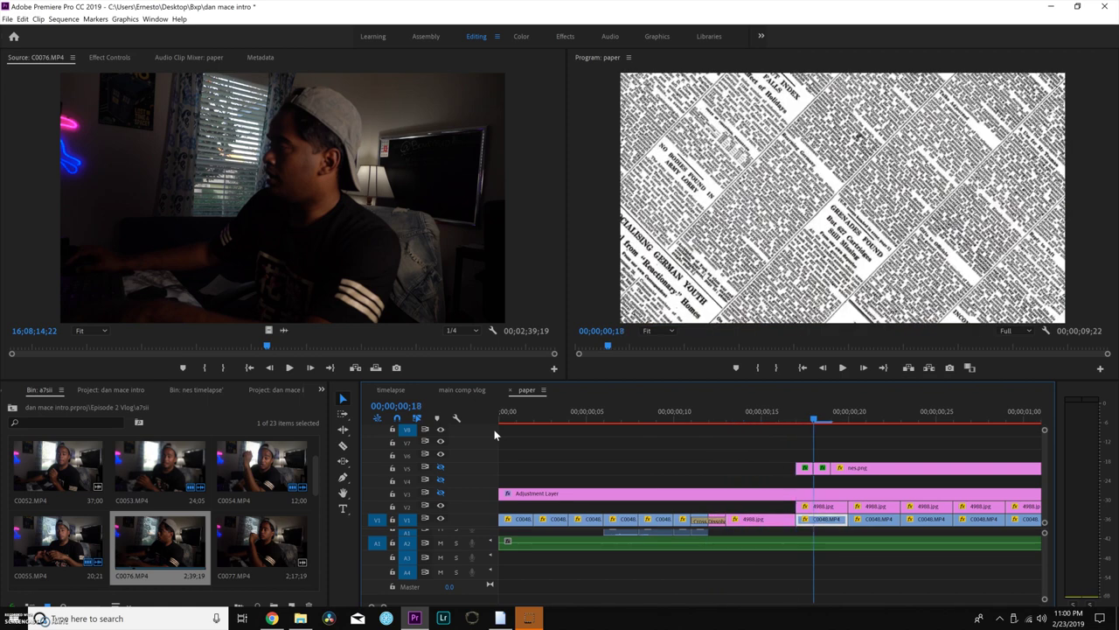
Re-examine the cross dissolve and step the unfolding paper clips backwards to the start of the sequence
key("Left")
key("Left")
key("Left")
left_click(693, 418)
left_click(712, 419)
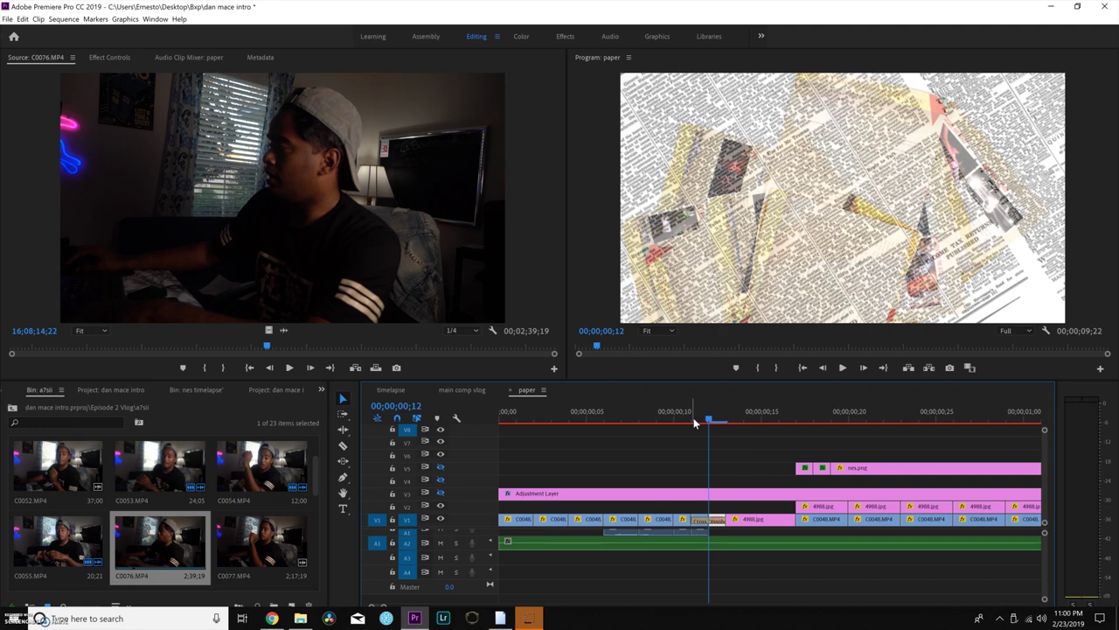
left_click(695, 420)
key("Left")
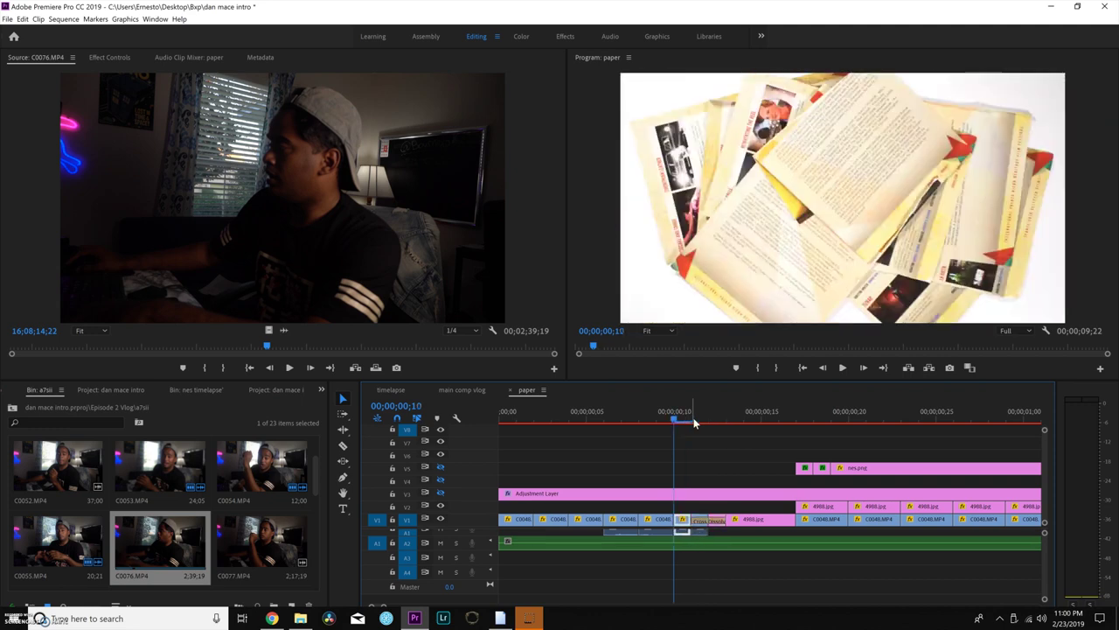
key("Left")
key("Left")
key("Left")
key("Left")
key("Left")
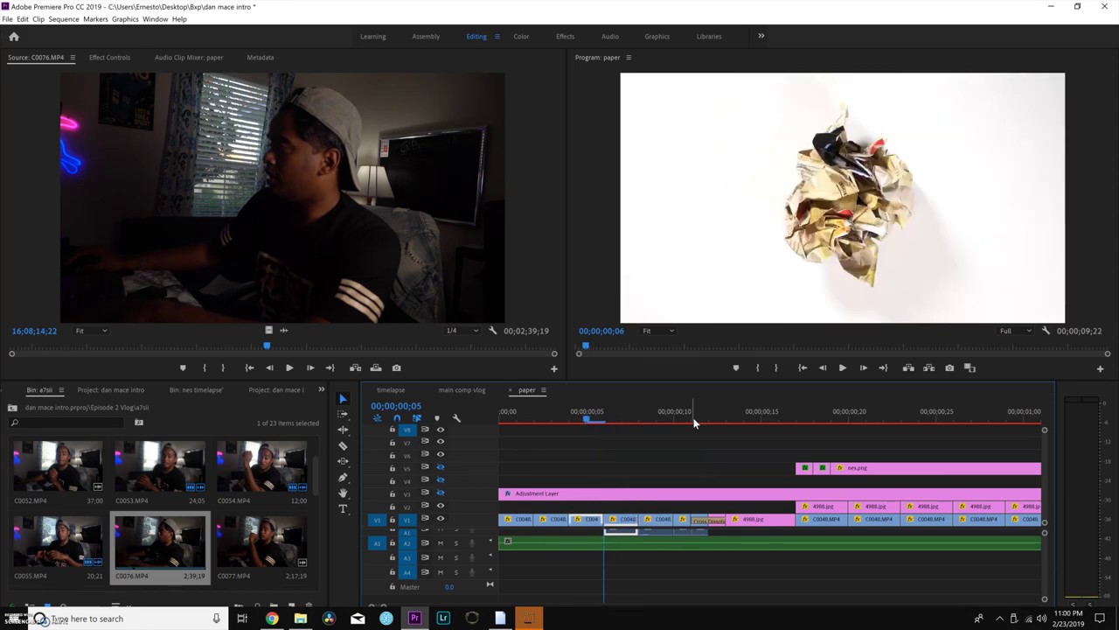
key("Left")
key("Left")
key("Left")
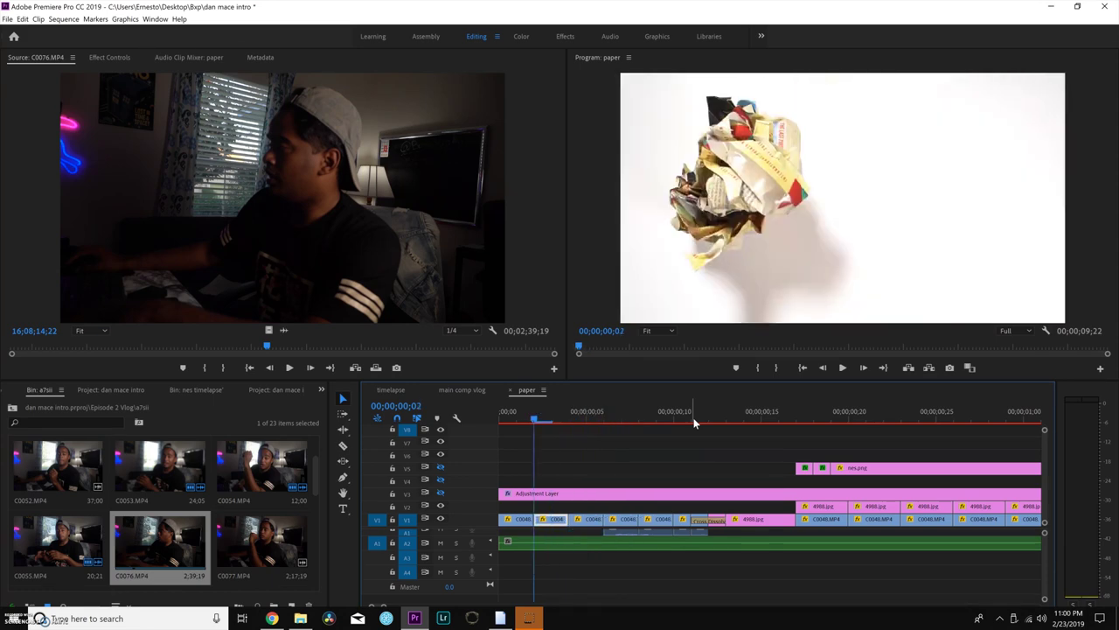
key("Left")
key("Left")
Examine the alternating newspaper background frames one by one from 00;00;00;14 onwards
left_click(746, 420)
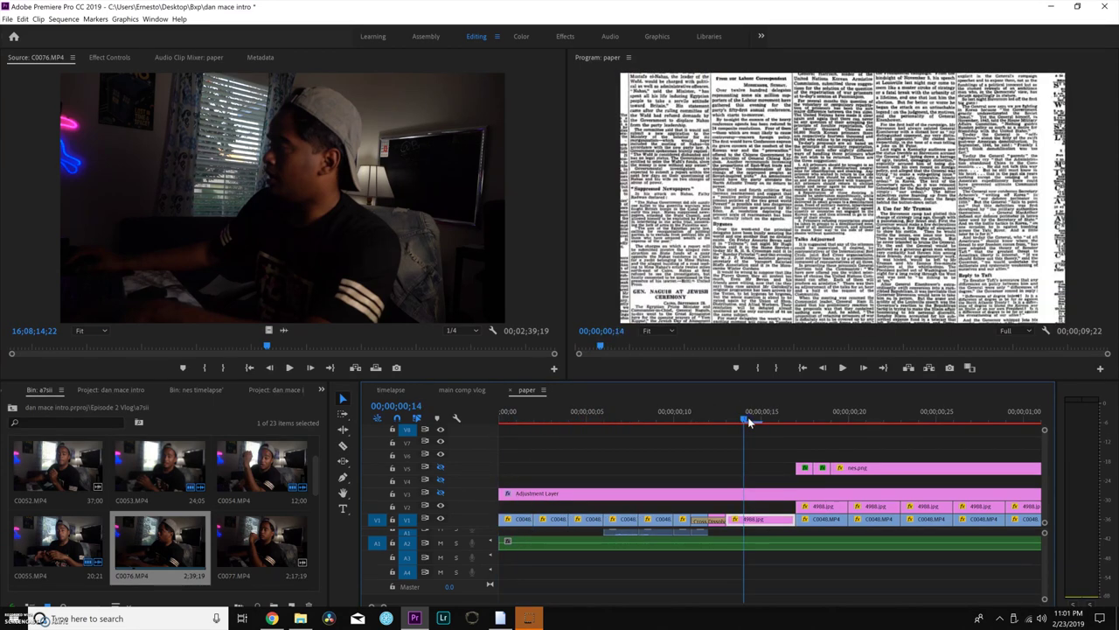
key("Right")
key("Right")
key("Right")
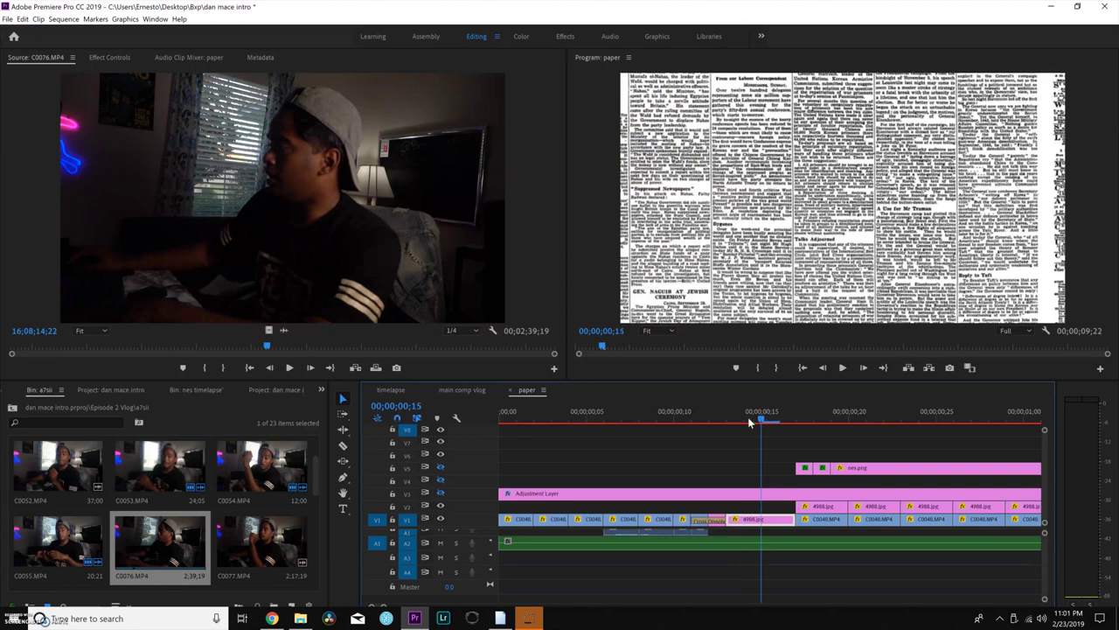
key("Right")
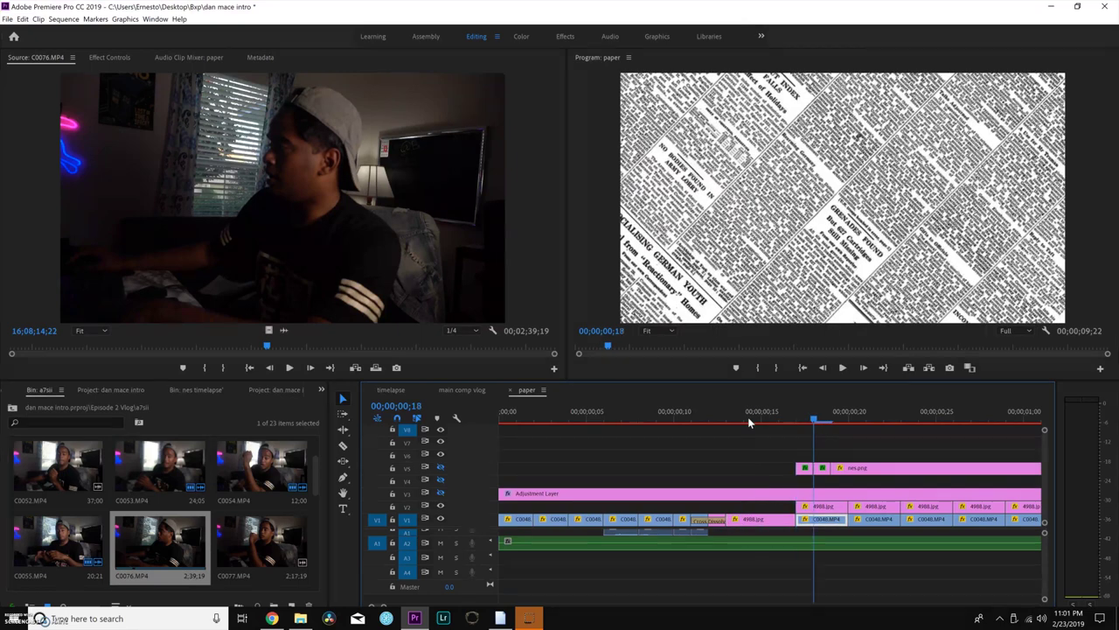
key("Right")
key("Right")
key("Right")
key("Right")
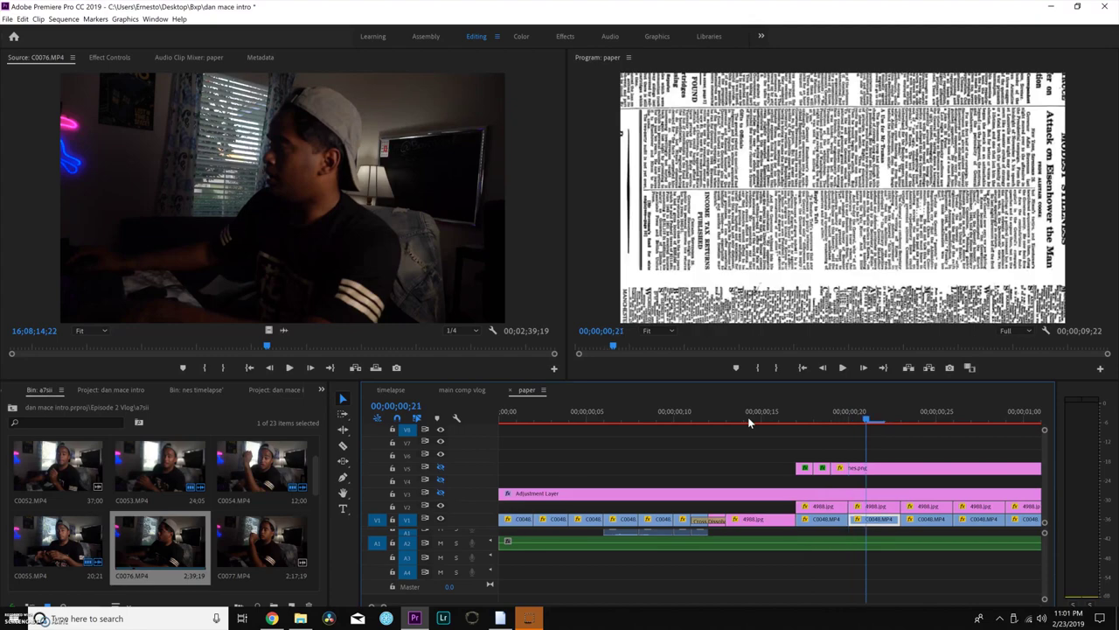
key("Right")
key("Right")
key("Right")
key("Right")
key("Right")
key("Right")
key("Right")
key("Right")
Make tracks V3, V4 and V5 visible and preview the paper animation from the start of the sequence
left_click(865, 410)
left_click_drag(866, 410, 511, 429)
left_click(439, 492)
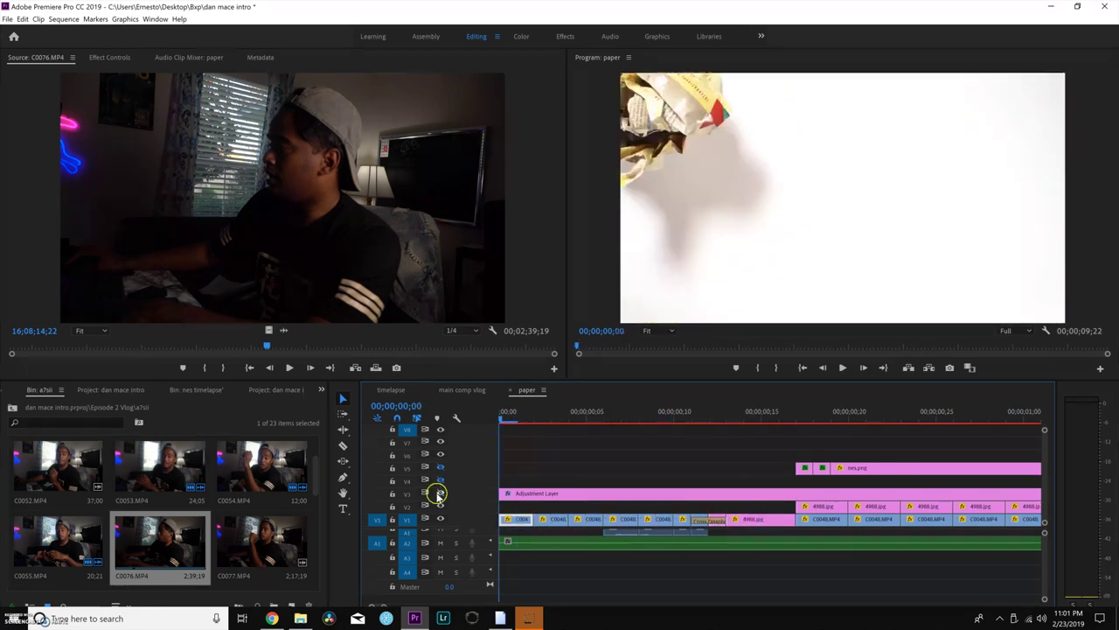
left_click(440, 480)
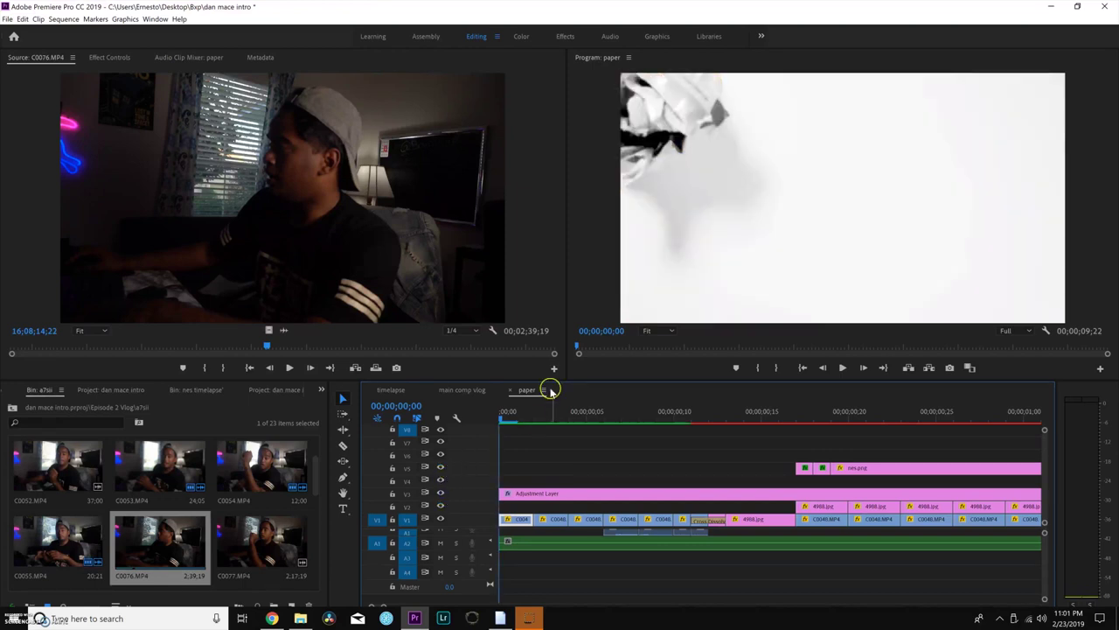
left_click_drag(505, 425, 556, 425)
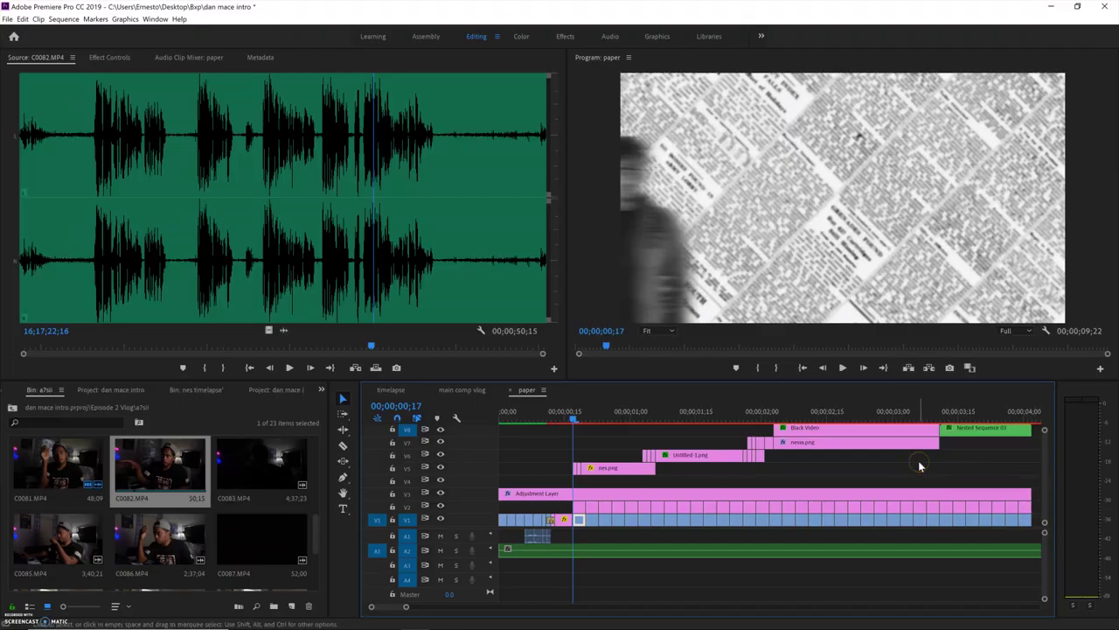
Preview the person cutout and the game cartridge animating over the newspaper background up to 00;00;01;26
left_click(585, 416)
left_click_drag(585, 415, 575, 448)
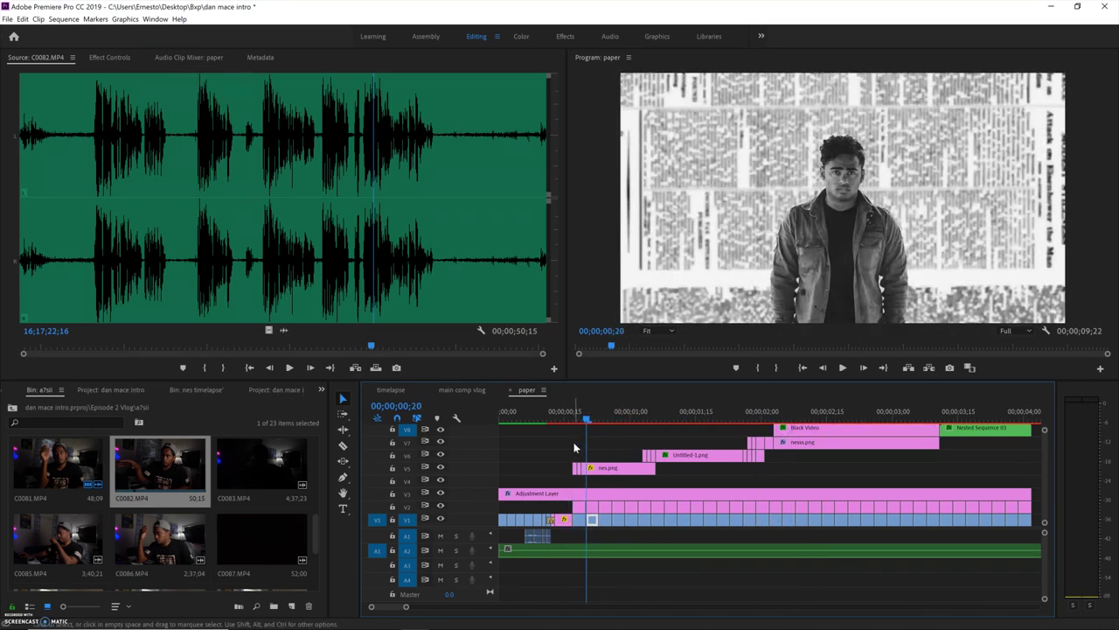
left_click_drag(574, 448, 575, 447)
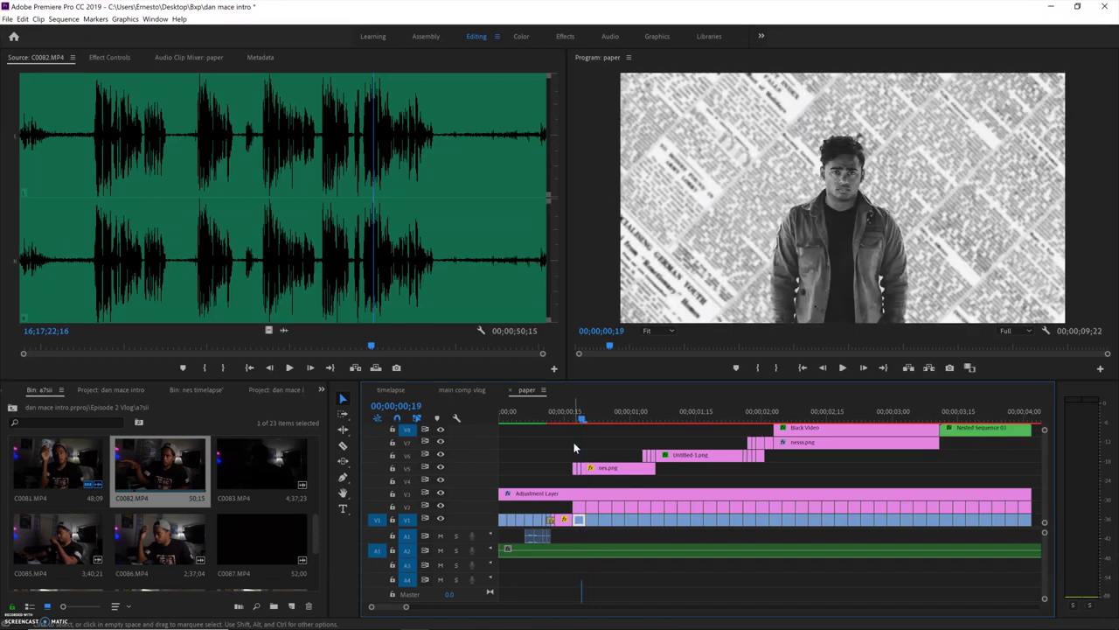
left_click_drag(574, 448, 700, 414)
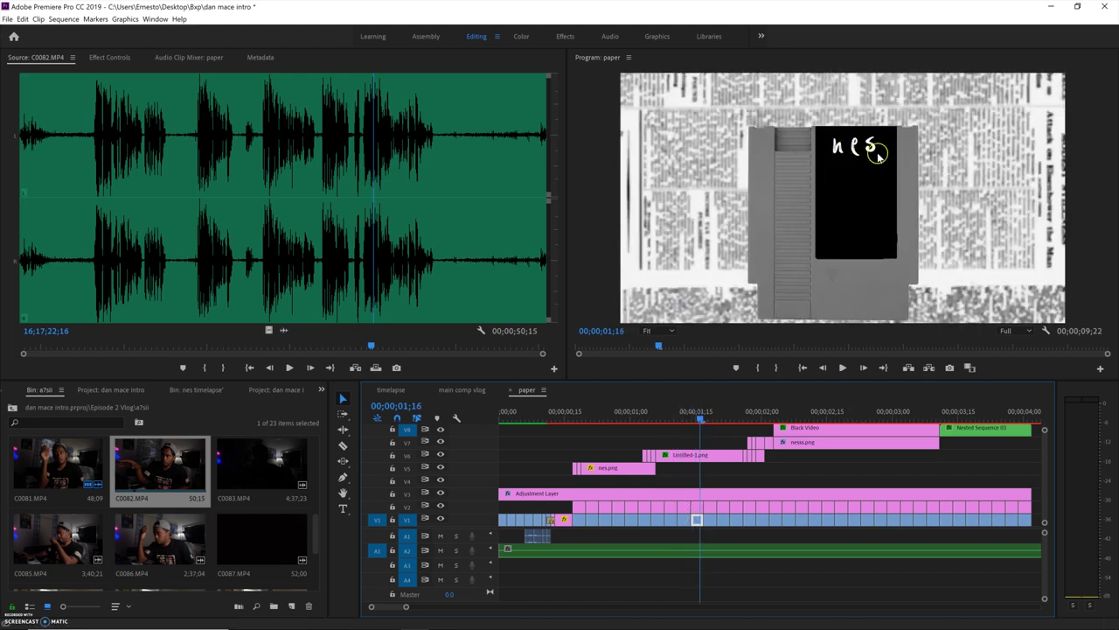
left_click_drag(710, 417, 745, 420)
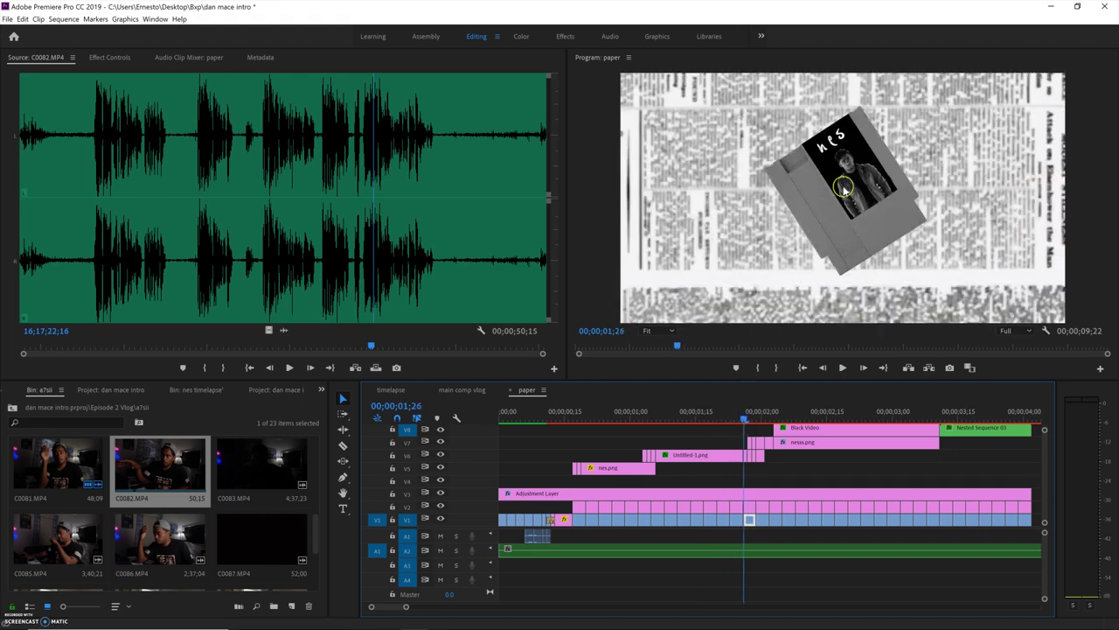
Examine the cartridge-to-console transition frame by frame up to 00;00;02;01
key("Right")
key("Right")
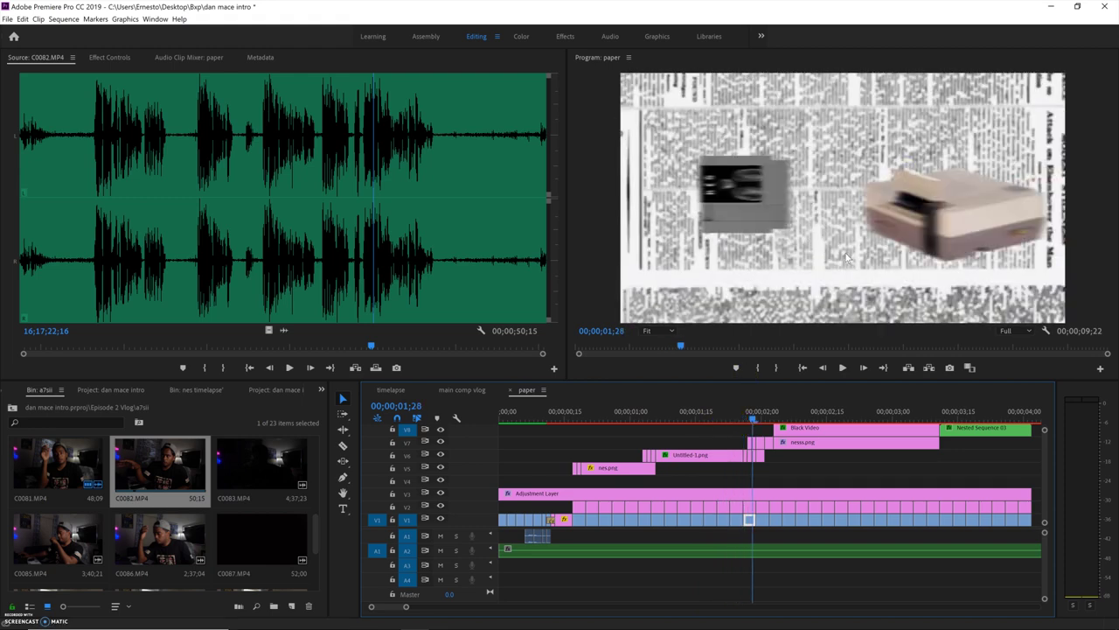
key("Right")
key("Right")
key("Right")
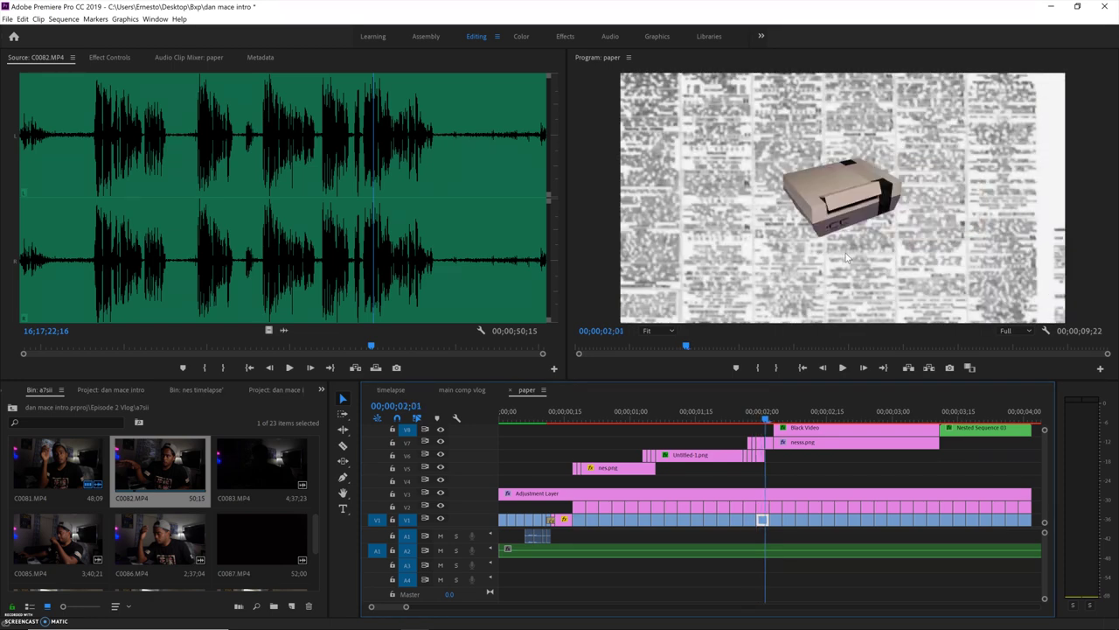
Examine the Black Video clip's lightning effect over the console frame by frame up to 00;00;02;13
key("Right")
key("Right")
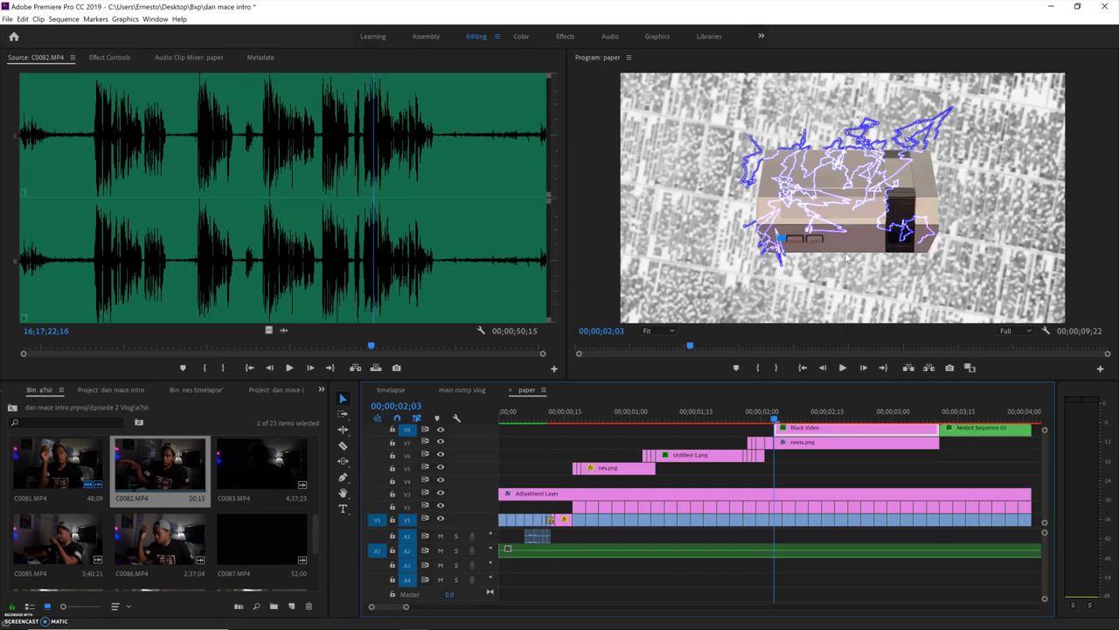
key("Right")
key("Right")
key("Right")
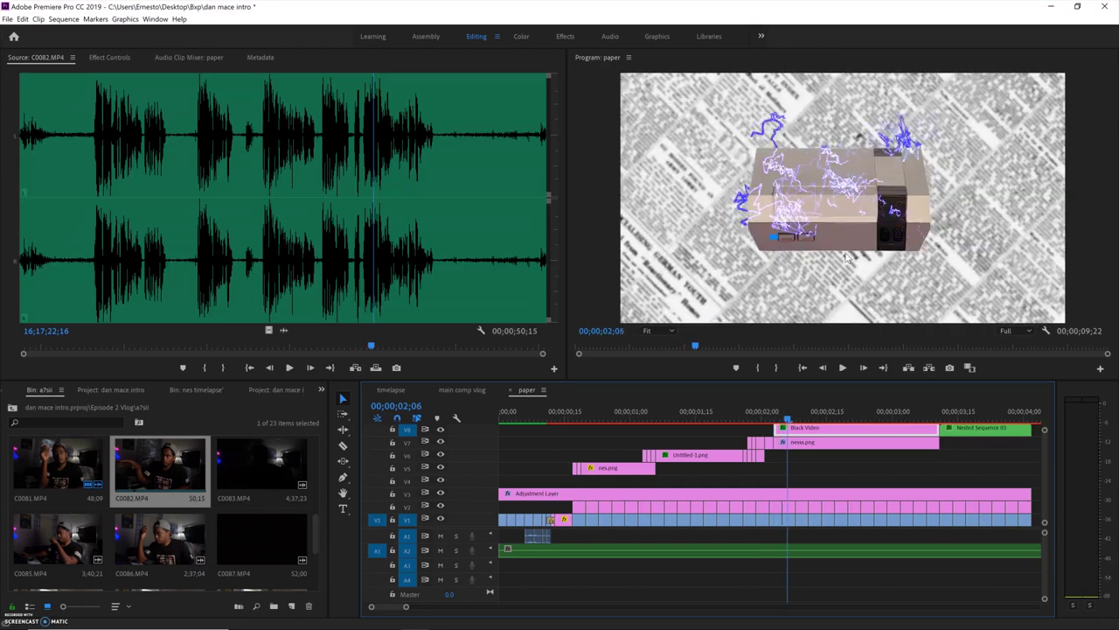
key("Right")
key("Right")
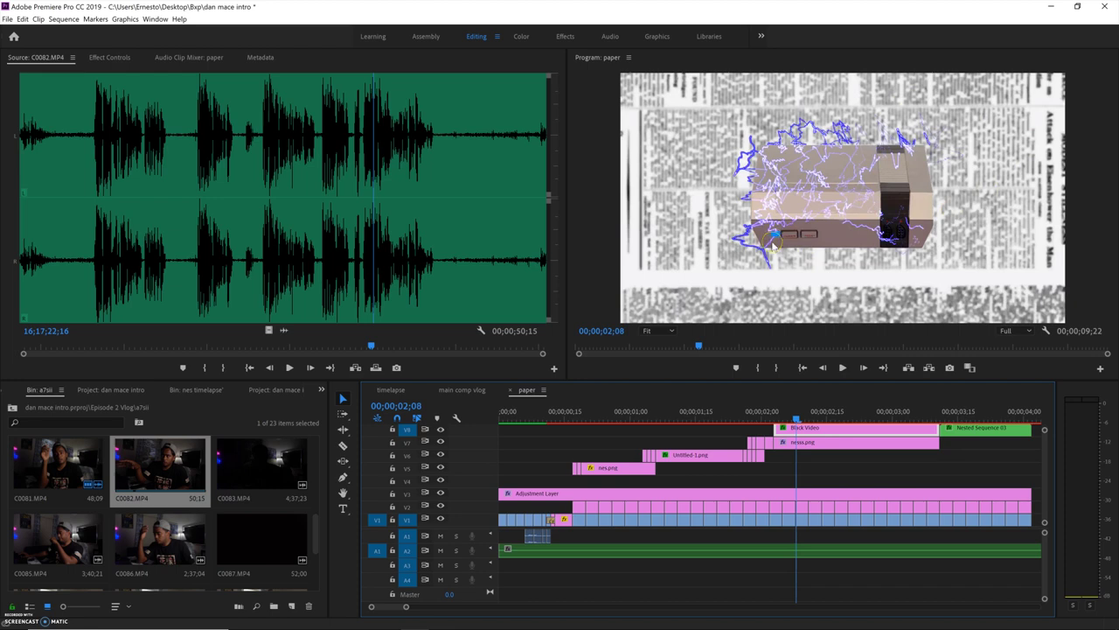
key("Right")
key("Right")
key("Right")
key("Right")
key("Right")
key("Right")
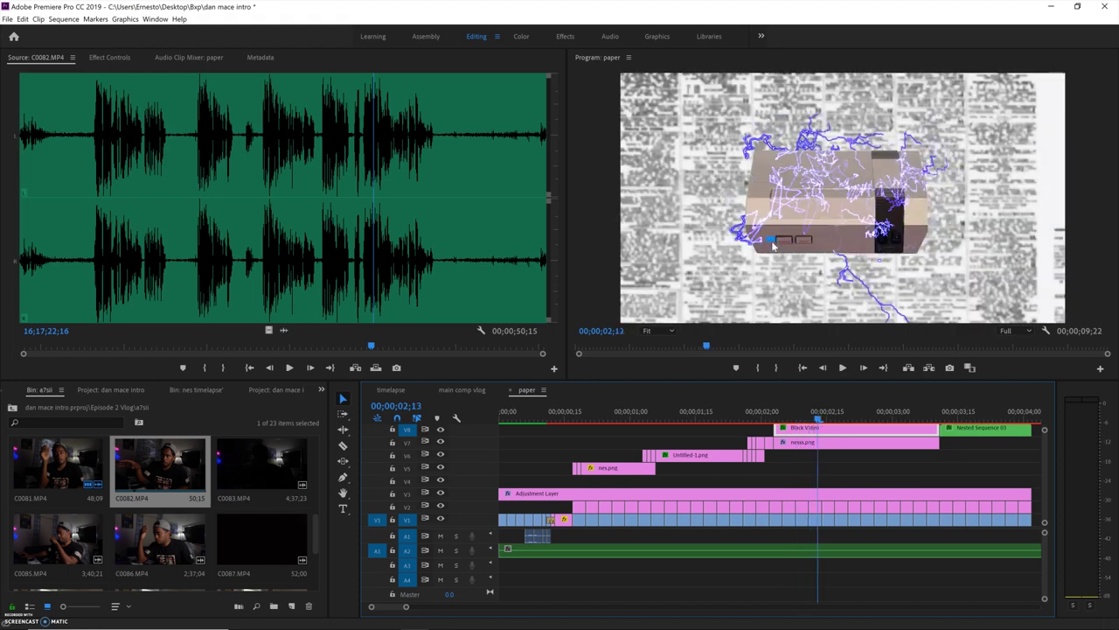
Examine the rest of the lightning effect over the console frame by frame, through 00;00;02;20 and beyond
key("Right")
key("Right")
key("Right")
key("Right")
key("Right")
key("Right")
key("Right")
key("Right")
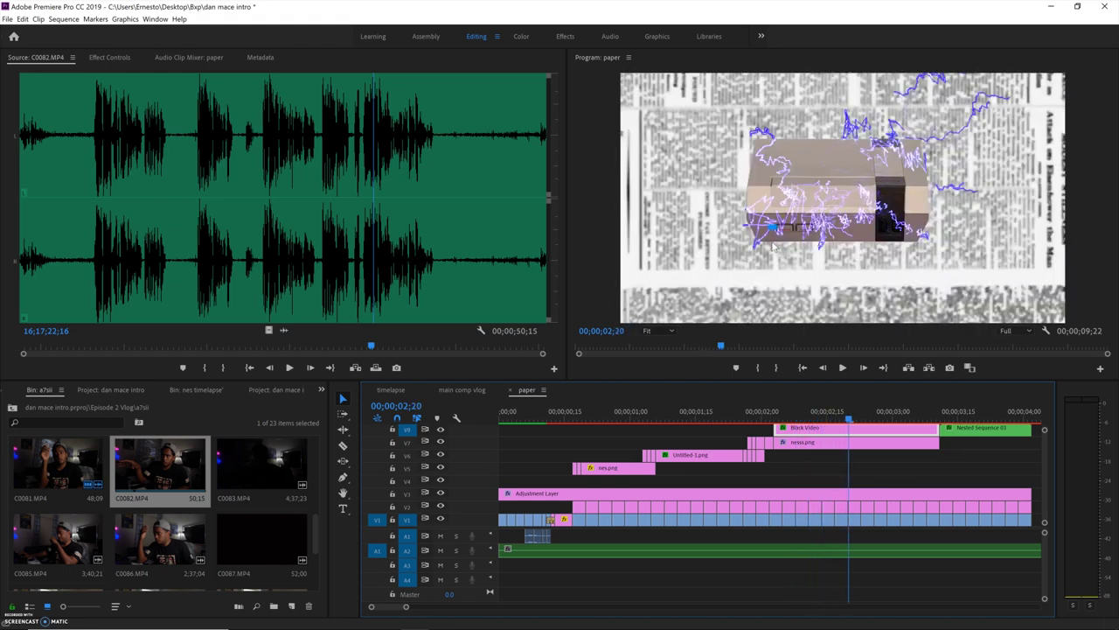
key("Right")
key("Right")
key("Right")
key("Right")
key("Right")
key("Right")
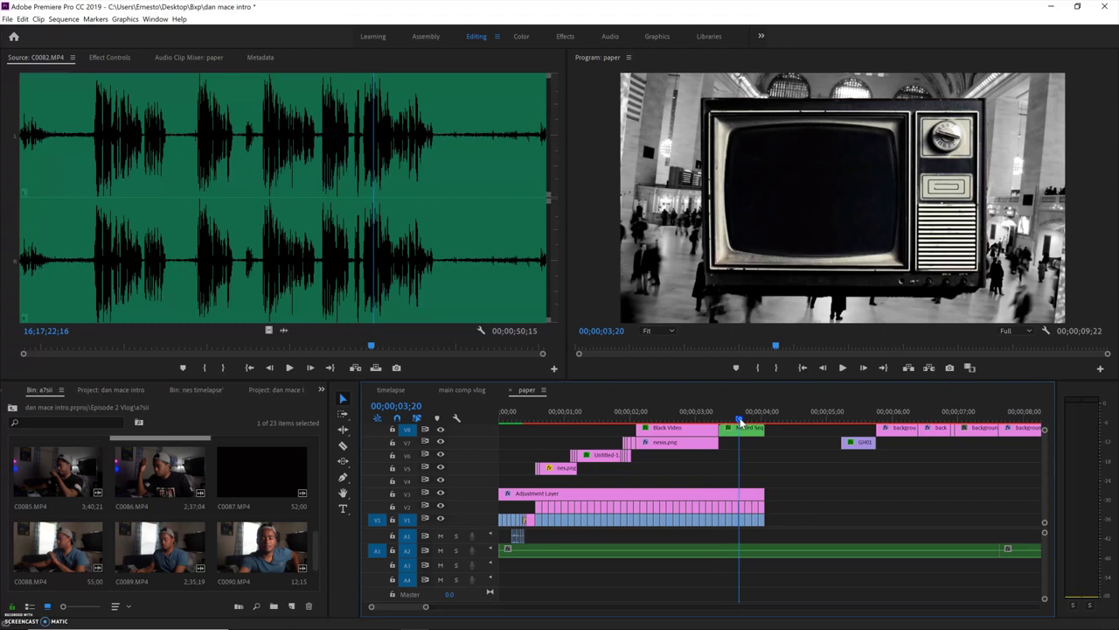
Examine the television nested sequence and the static clip layered above it on V9 around 00;00;03;25
left_click_drag(742, 421, 747, 447)
scroll(769, 460, "up", 2)
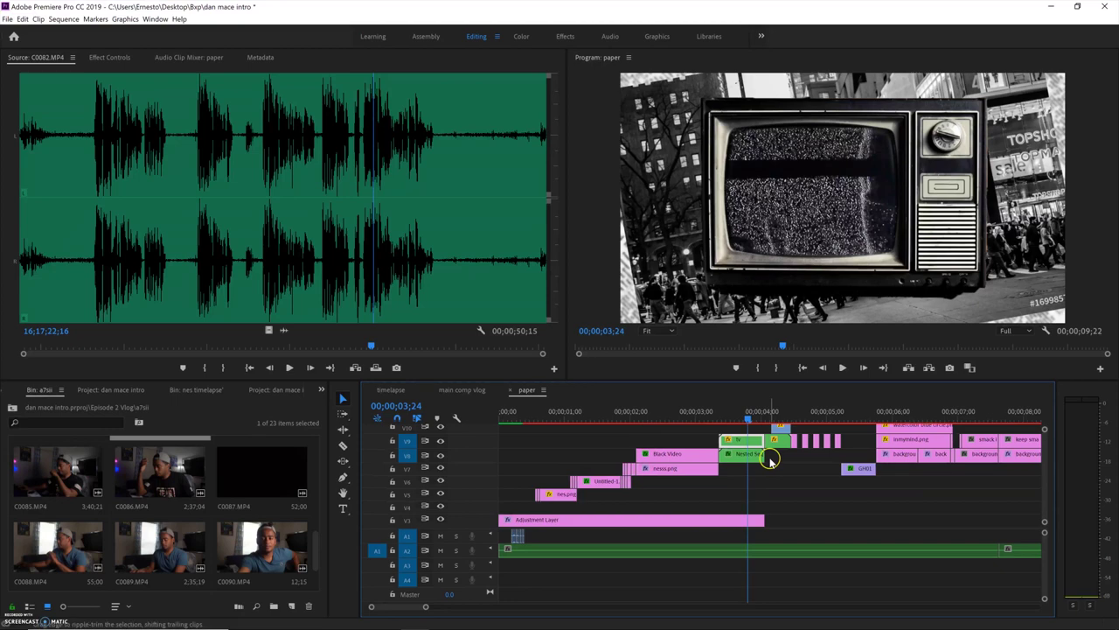
left_click_drag(750, 420, 750, 421)
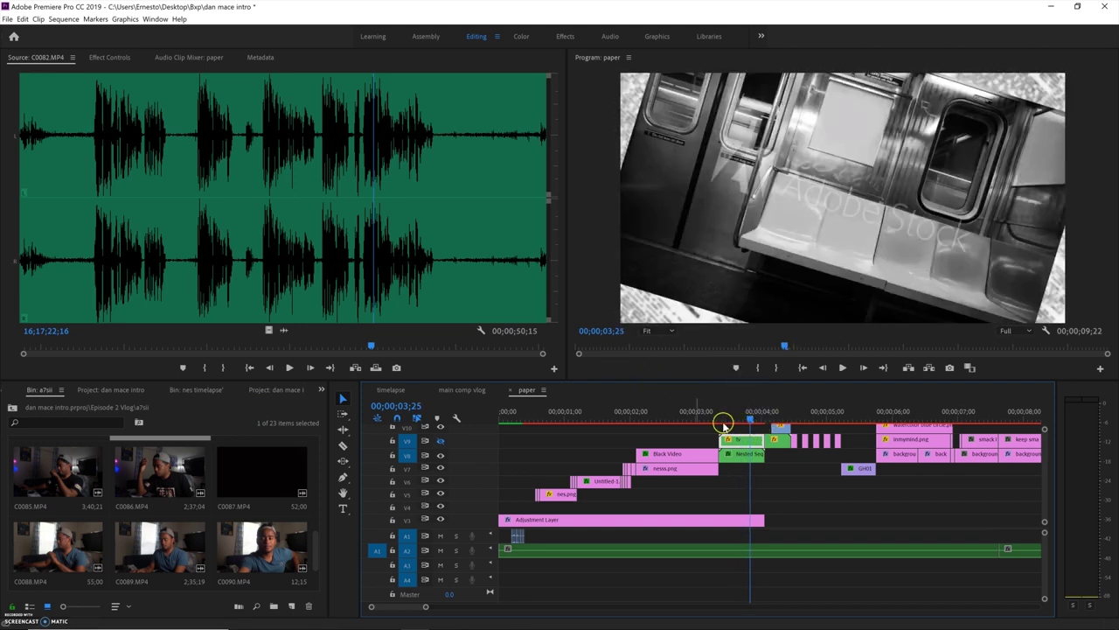
left_click(742, 443)
left_click(787, 172)
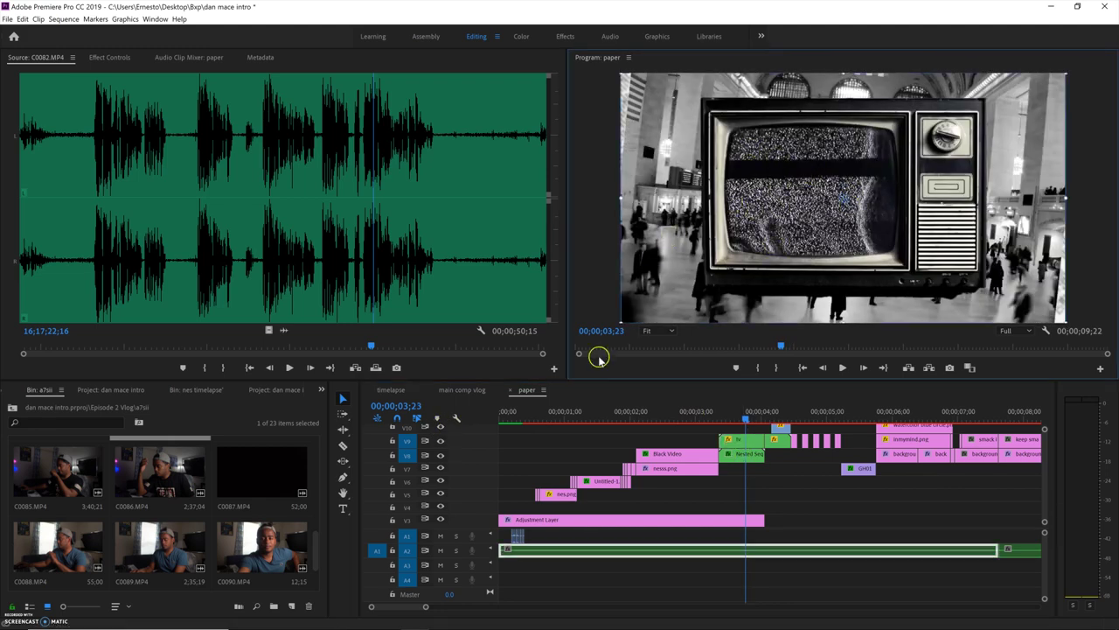
Preview the sequence from the television shot onward into the film leader section
key("shift+5")
scroll(752, 463, "up", 2)
left_click_drag(750, 421, 816, 422)
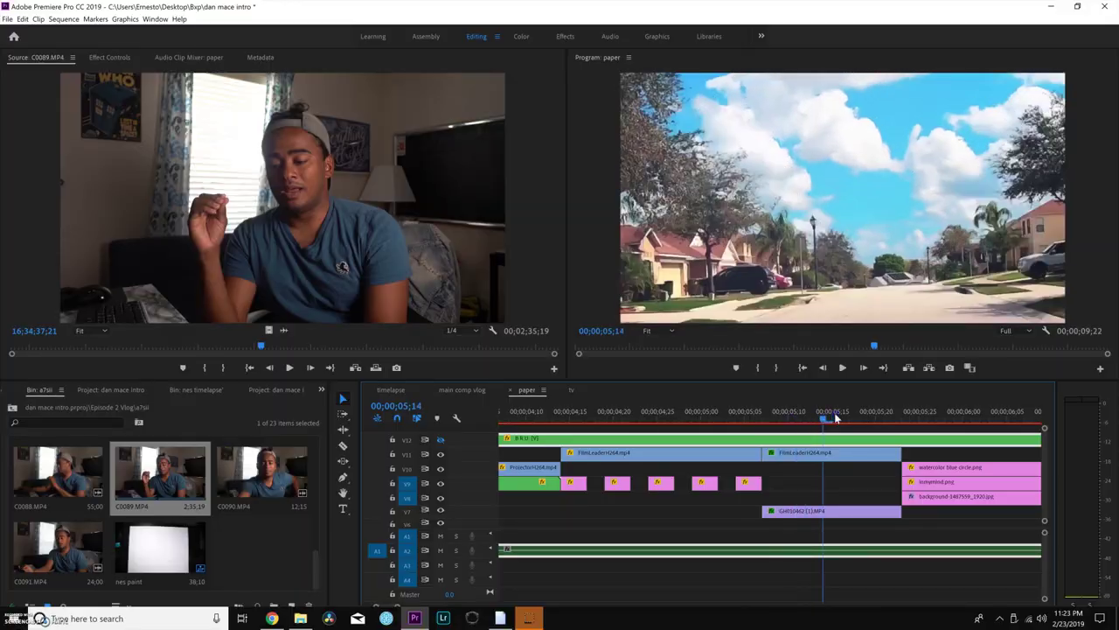
Set GH010462 (1).MP4 to Position 883, 762 and Scale 159 at 00;00;05;16, and preview it up to 00;00;05;20
mouse_move(835, 418)
left_mouse_down()
mouse_move(887, 417)
mouse_move(791, 414)
mouse_move(841, 415)
left_mouse_up()
left_click(831, 511)
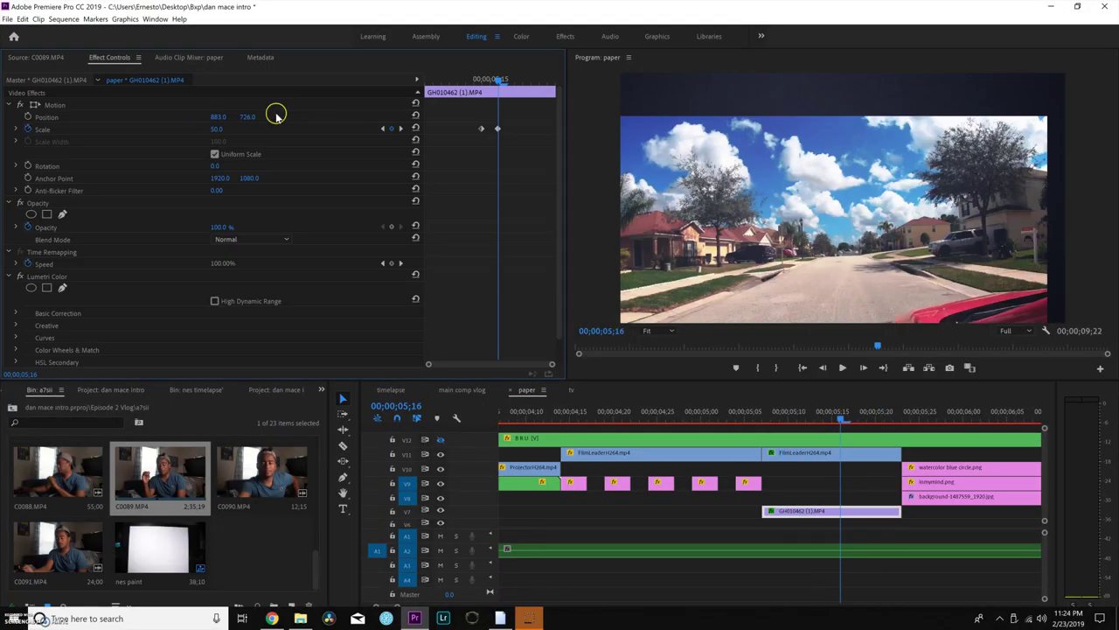
left_click_drag(247, 116, 279, 122)
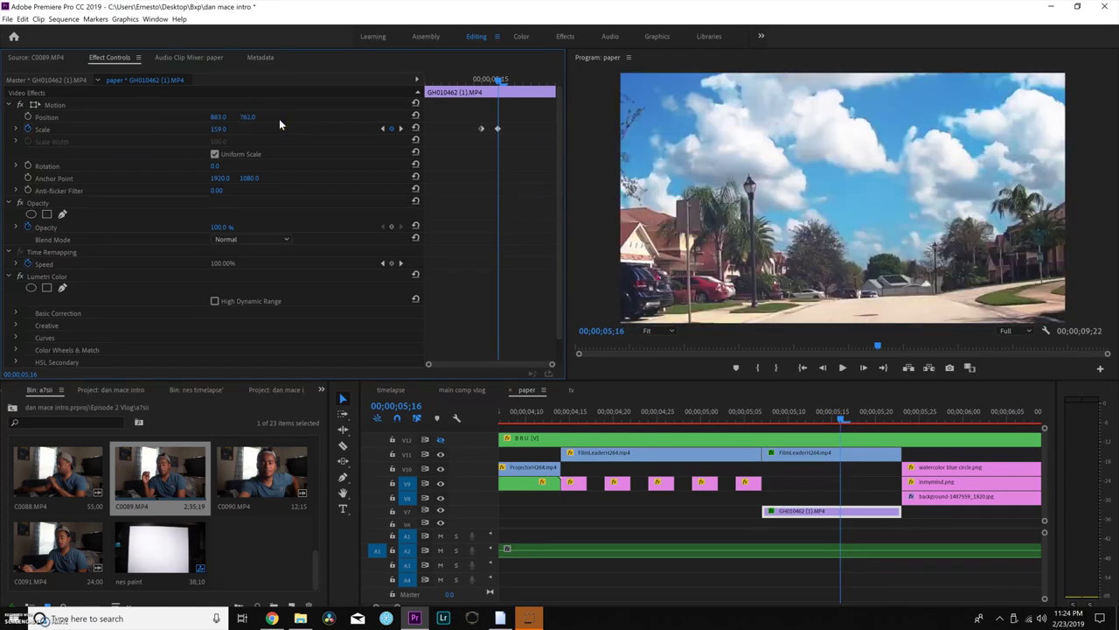
mouse_move(862, 415)
left_mouse_down()
mouse_move(890, 418)
mouse_move(818, 412)
mouse_move(875, 415)
left_mouse_up()
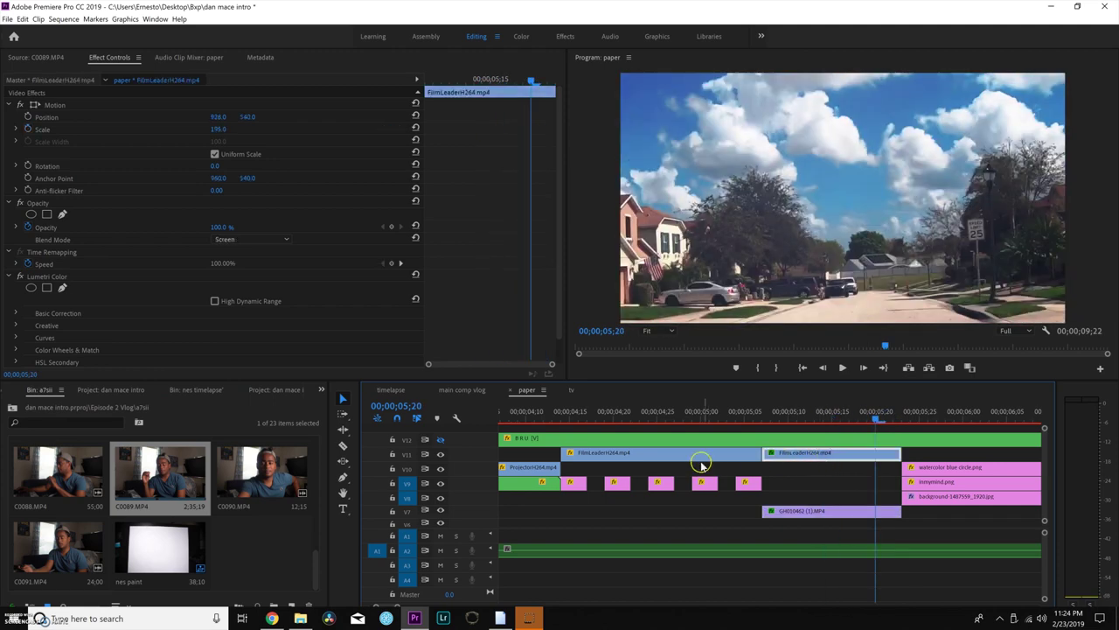
Preview the watercolor circle and inmymind.png cutout animating over the colorful backgrounds up to 00;00;06;13
scroll(612, 437, "down", 3)
left_click(687, 422)
left_click_drag(700, 417, 860, 418)
scroll(822, 483, "down", 3)
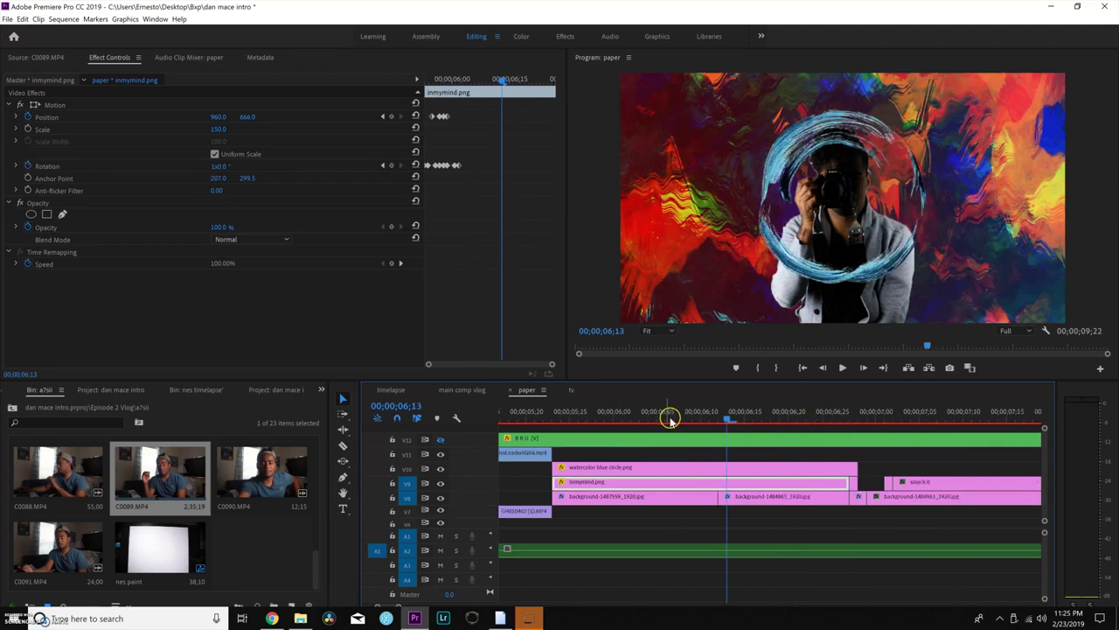
Inspect the first background image and inmymind.png clips, and scrub through their animation into the following backgrounds
left_click(624, 499)
left_click(636, 487)
left_click_drag(667, 418, 972, 446)
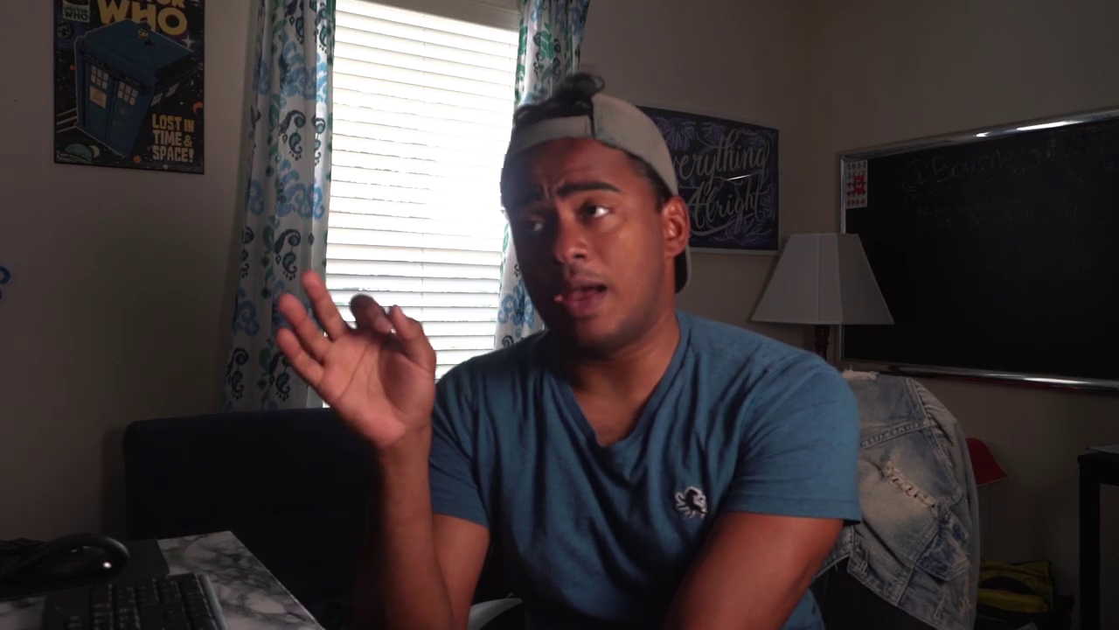